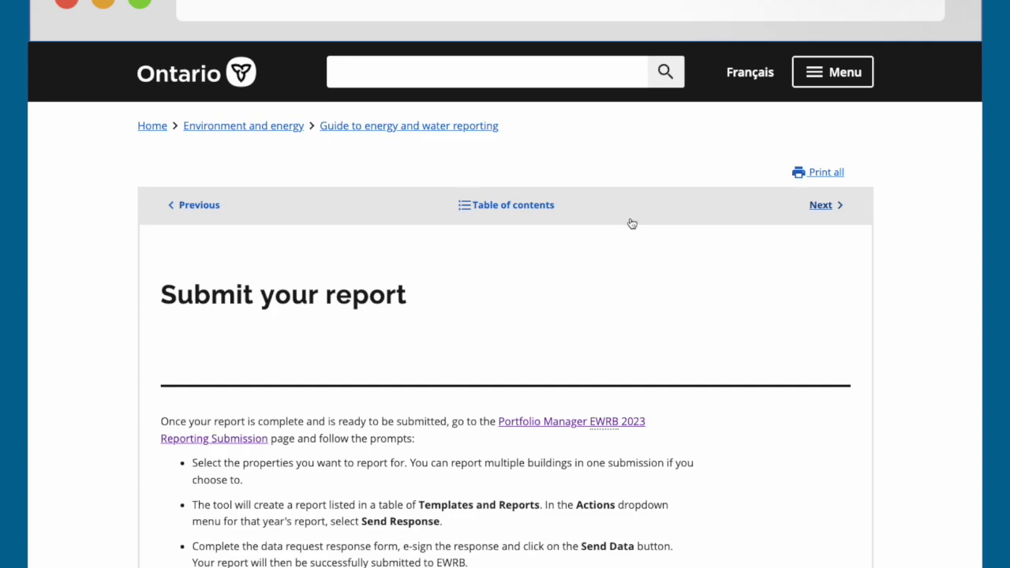
- Scroll the Ontario.ca reporting guide down to the 'Submit your report' submission steps
{"action": "scroll", "coordinate": [632, 221], "scroll_direction": "down", "scroll_amount": 4}
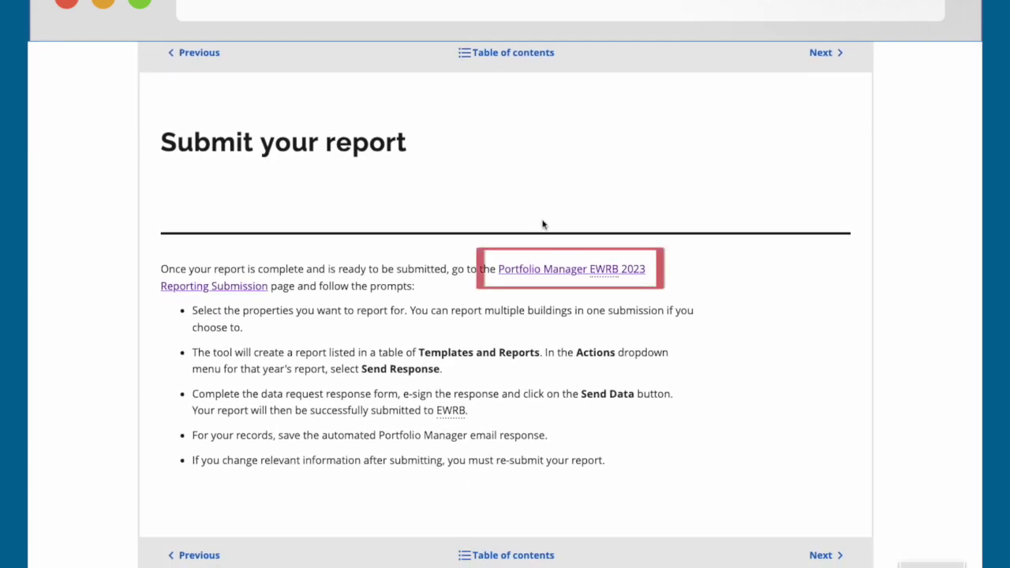
- Follow the Portfolio Manager EWRB 2023 Reporting Submission link and review the single-year 2022 response form
{"action": "left_click", "coordinate": [519, 272]}
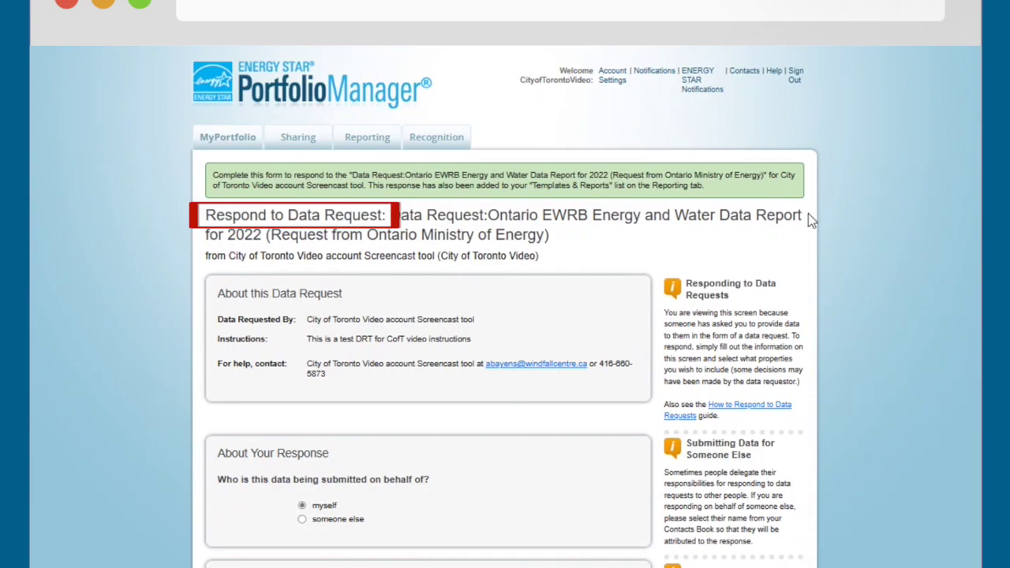
{"action": "scroll", "coordinate": [386, 307], "scroll_direction": "down", "scroll_amount": 3}
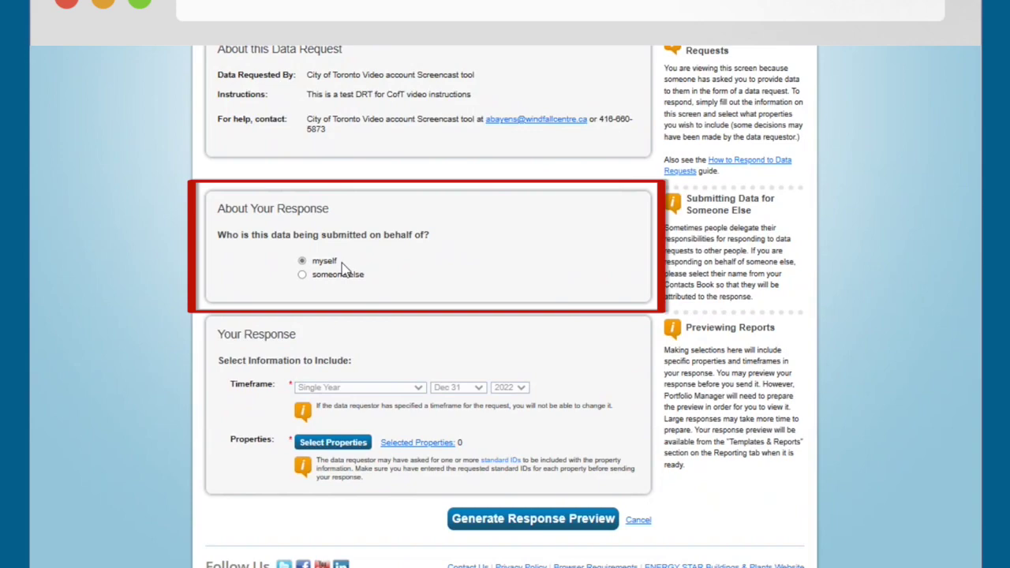
{"action": "scroll", "coordinate": [359, 283], "scroll_direction": "down", "scroll_amount": 1}
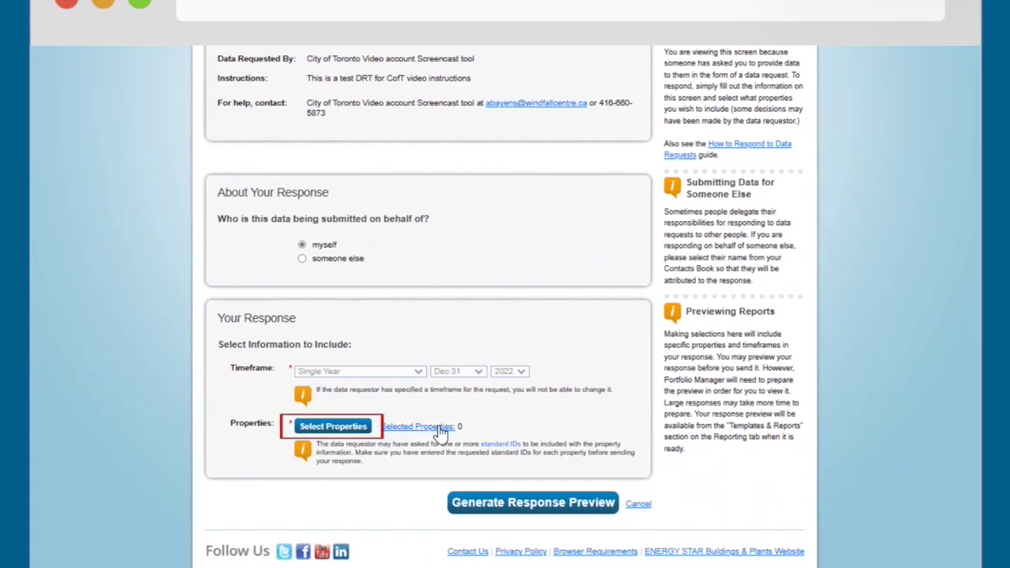
- Select TO Place as the only property and generate the 2022 response preview
{"action": "left_click", "coordinate": [438, 428]}
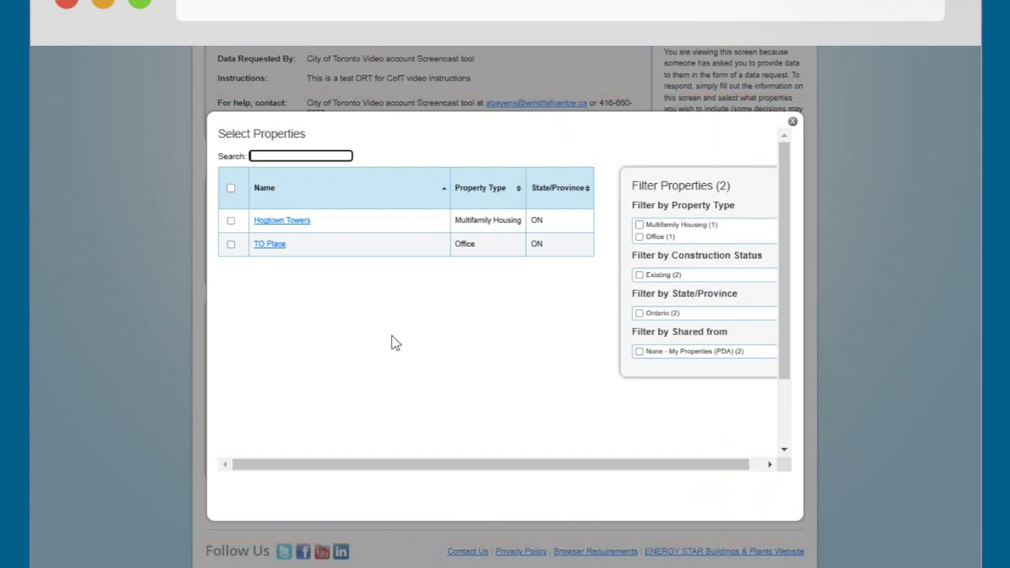
{"action": "left_click", "coordinate": [230, 244]}
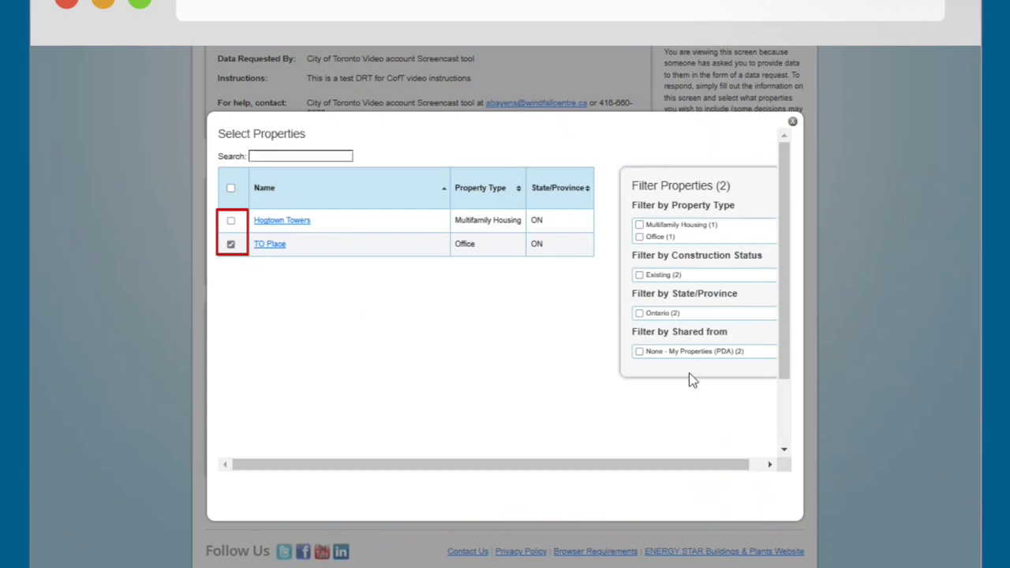
{"action": "left_click_drag", "start_coordinate": [784, 372], "coordinate": [795, 442]}
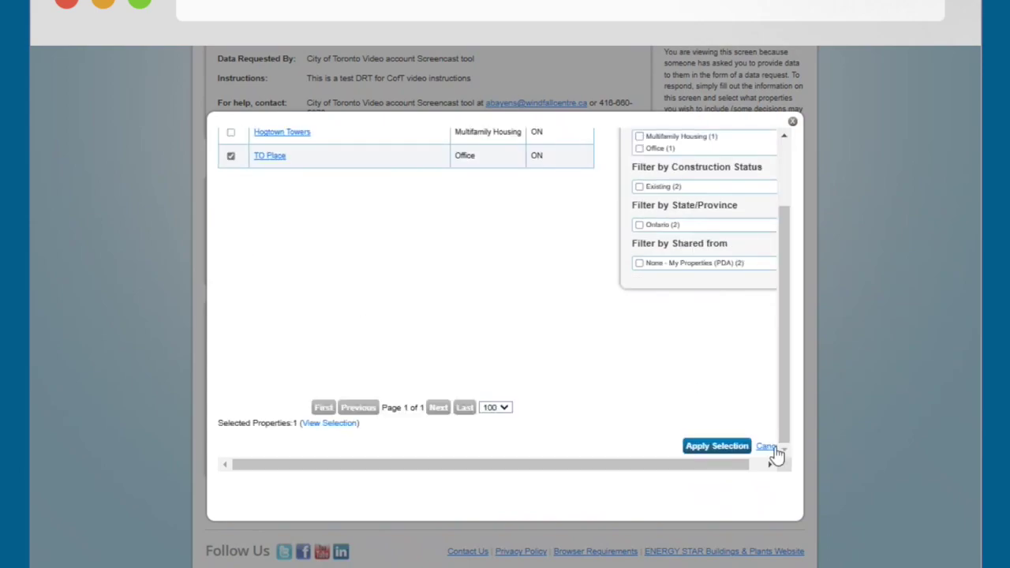
{"action": "left_click", "coordinate": [716, 446]}
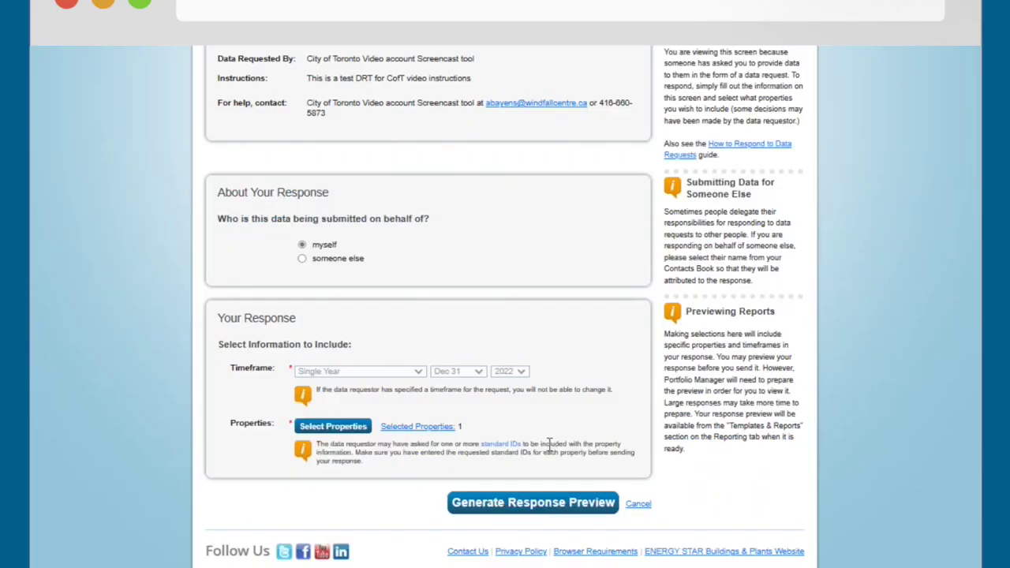
{"action": "left_click", "coordinate": [525, 505]}
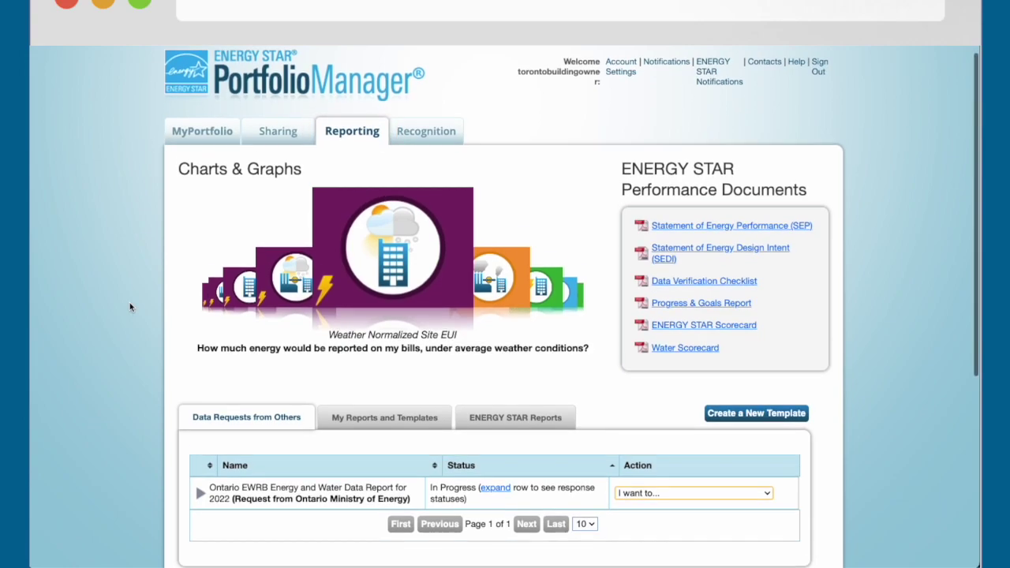
- Wait for the 2022 preview to finish with no errors, then show the request's 'I want to...' actions
{"action": "scroll", "coordinate": [130, 306], "scroll_direction": "down", "scroll_amount": 5}
{"action": "scroll", "coordinate": [130, 306], "scroll_direction": "down", "scroll_amount": 1}
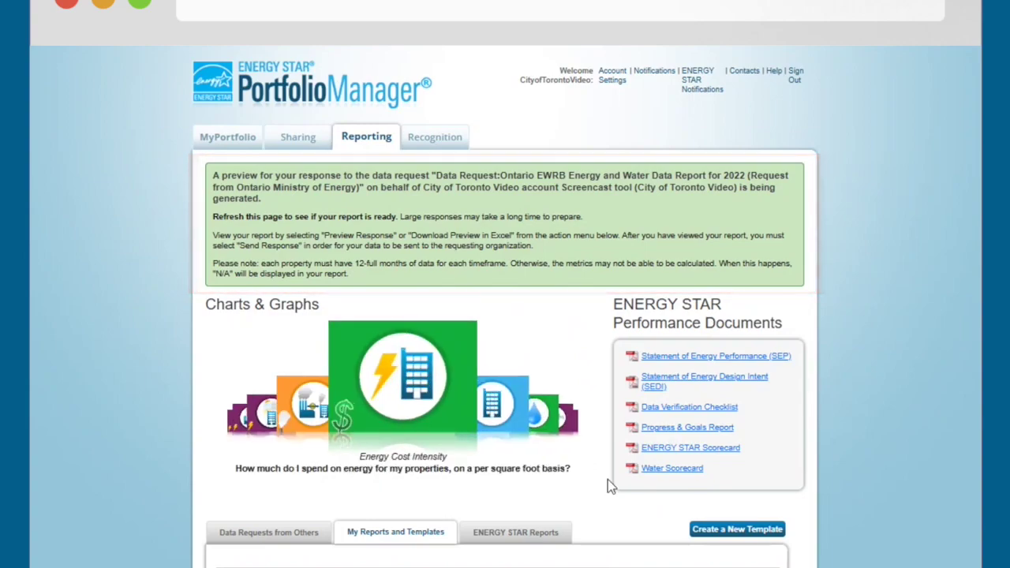
{"action": "scroll", "coordinate": [607, 479], "scroll_direction": "down", "scroll_amount": 1}
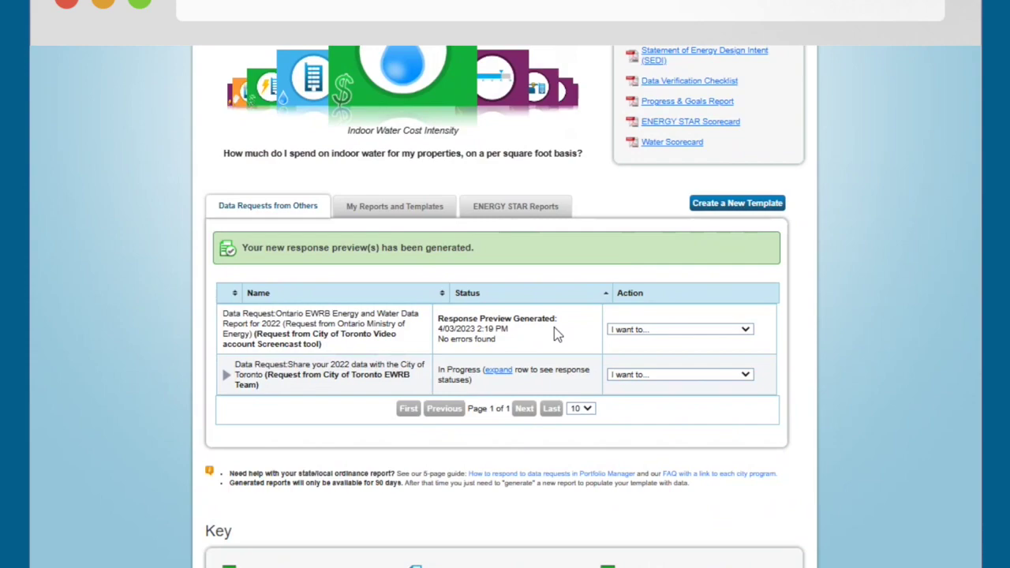
{"action": "left_click", "coordinate": [635, 332]}
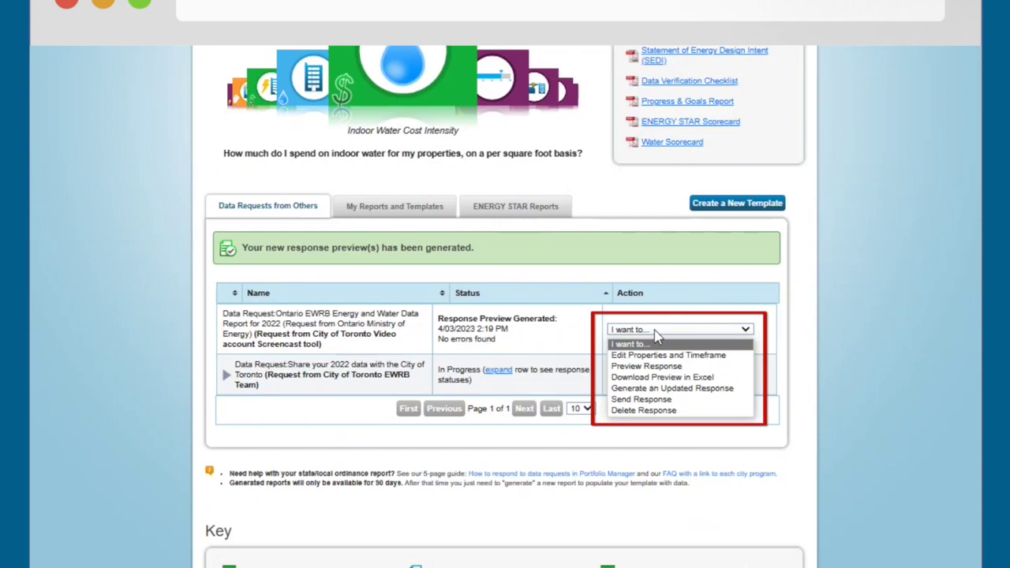
- Preview the TO Place response table, scroll across its metrics, then close it
{"action": "left_click", "coordinate": [647, 366]}
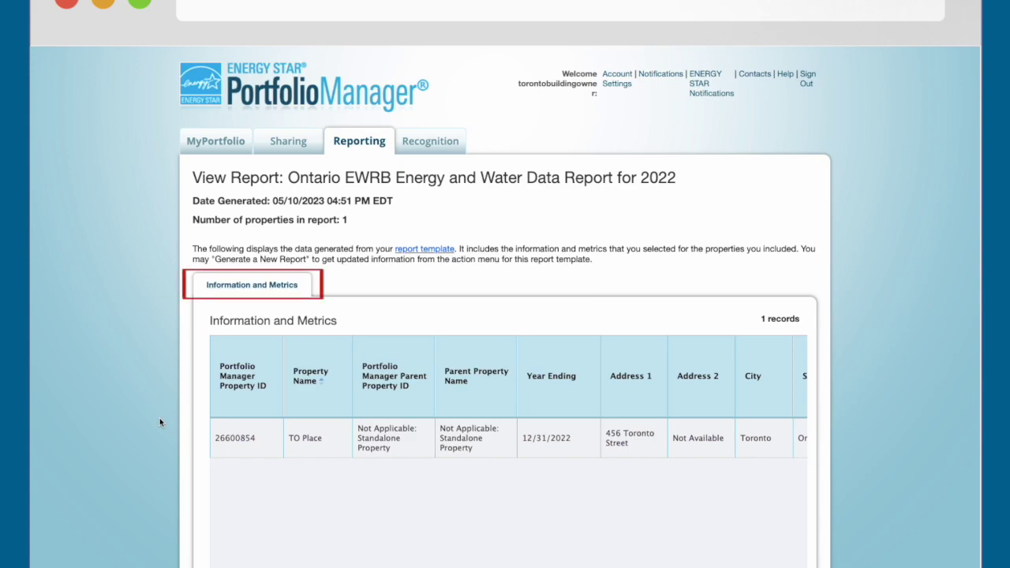
{"action": "scroll", "coordinate": [159, 421], "scroll_direction": "down", "scroll_amount": 3}
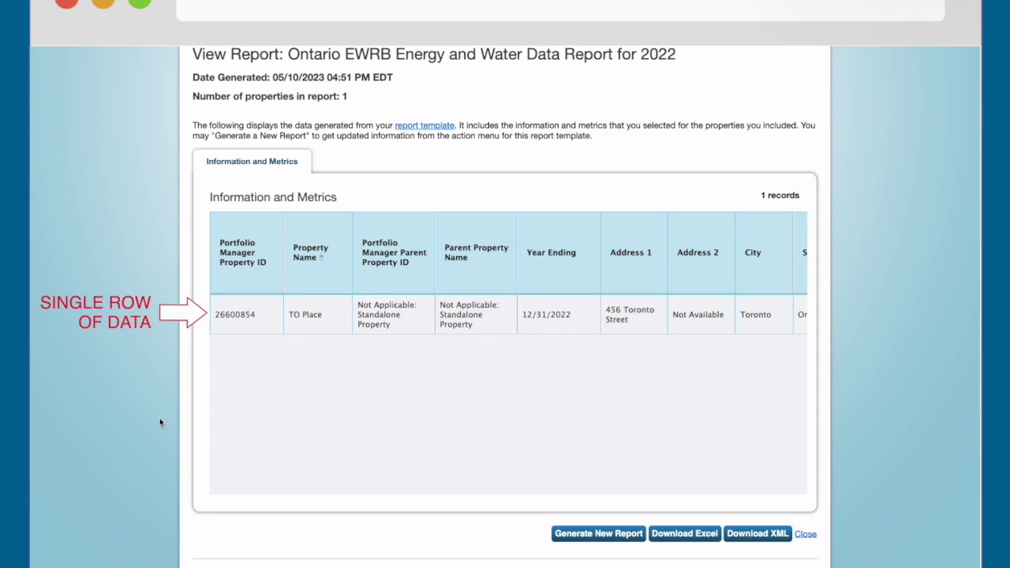
{"action": "scroll", "coordinate": [221, 491], "scroll_direction": "right", "scroll_amount": 2}
{"action": "left_click_drag", "start_coordinate": [221, 491], "coordinate": [618, 500]}
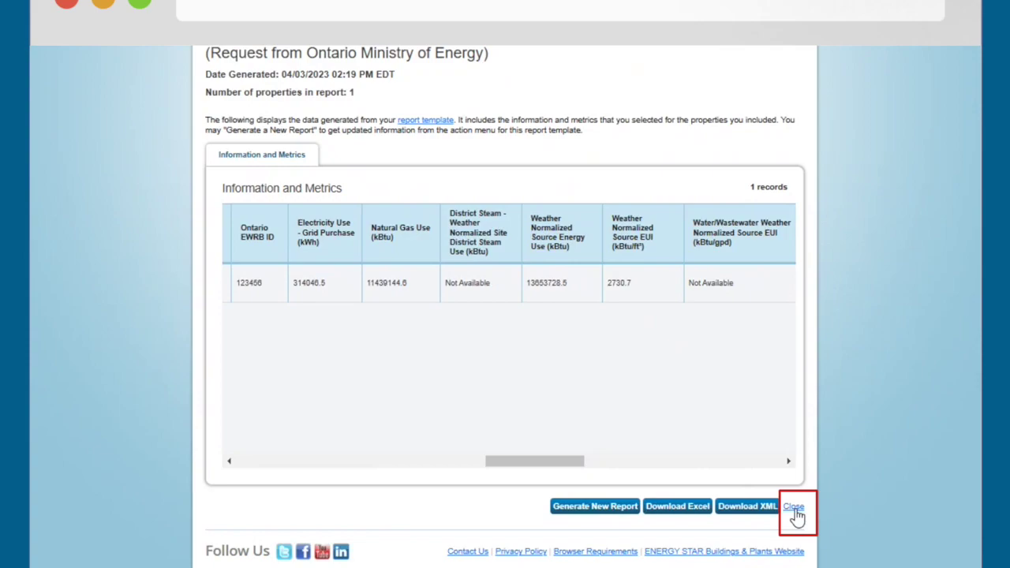
{"action": "left_click", "coordinate": [793, 509]}
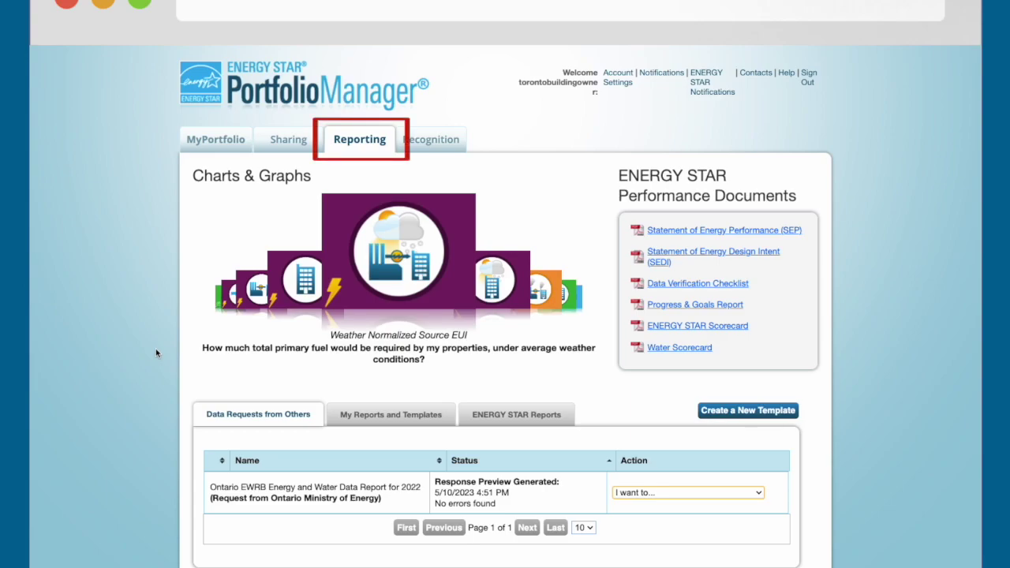
- Choose Send Response for the Ontario EWRB request to reach the Finalize and Send page
{"action": "scroll", "coordinate": [156, 353], "scroll_direction": "down", "scroll_amount": 3}
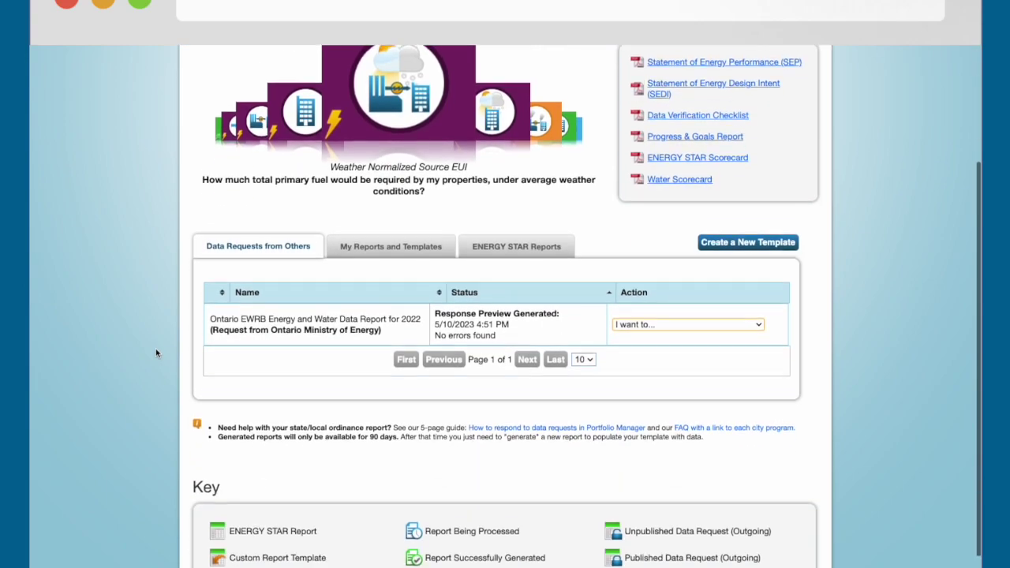
{"action": "scroll", "coordinate": [155, 353], "scroll_direction": "down", "scroll_amount": 2}
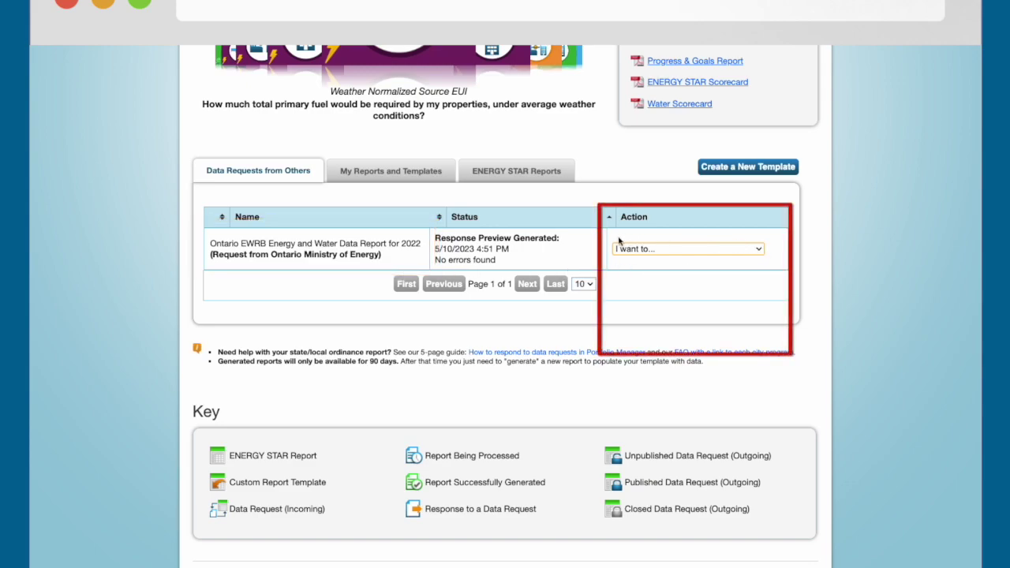
{"action": "left_click", "coordinate": [760, 249]}
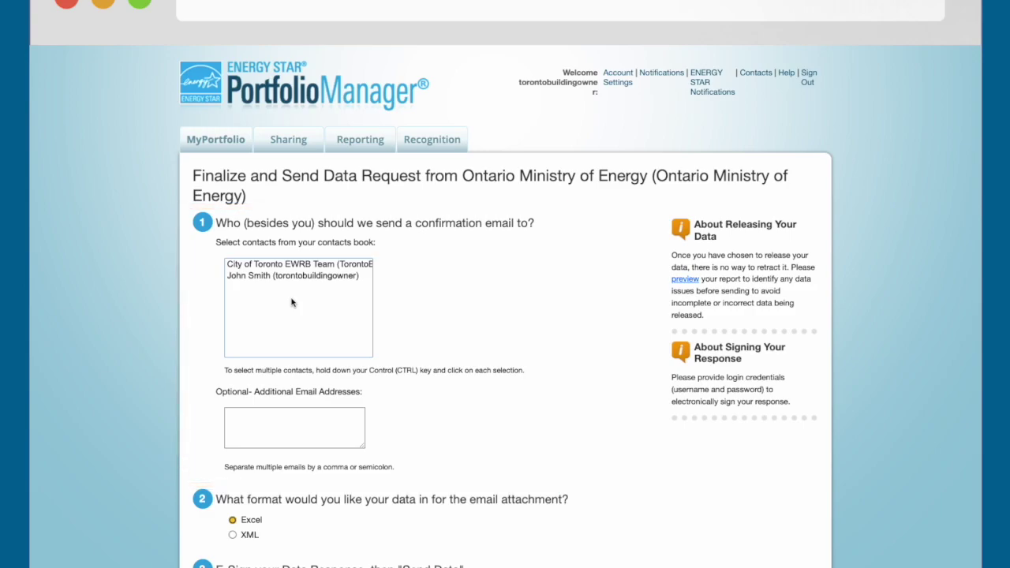
{"action": "scroll", "coordinate": [291, 302], "scroll_direction": "down", "scroll_amount": 4}
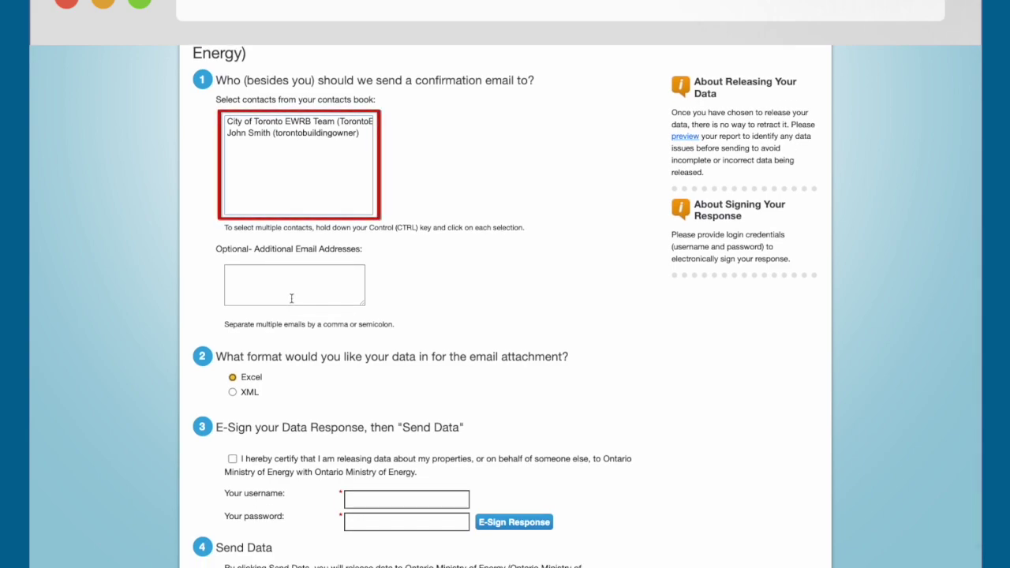
- Enter the building owner's e-mail address as an additional confirmation recipient
{"action": "left_click", "coordinate": [251, 274]}
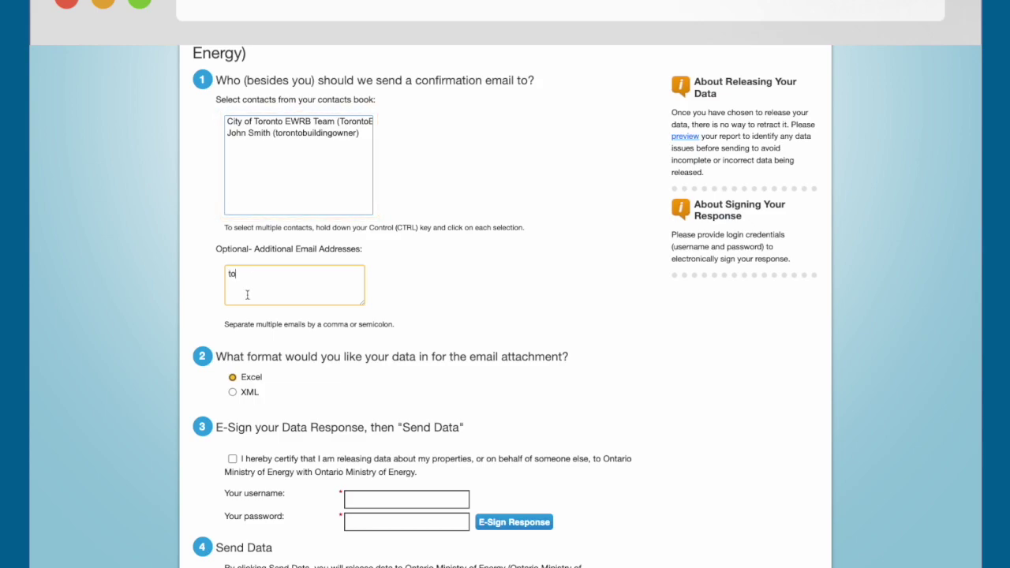
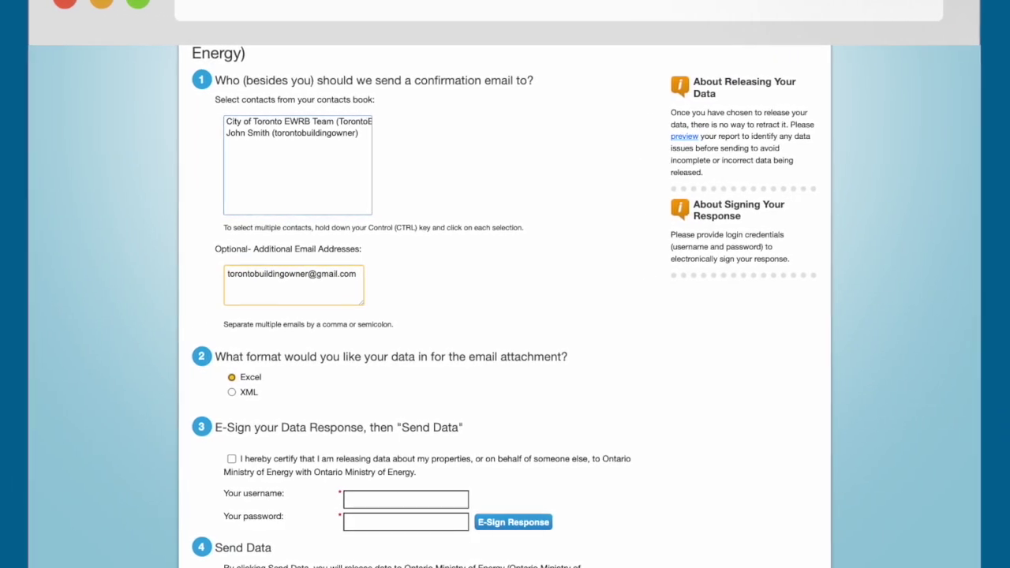
{"action": "scroll", "coordinate": [505, 316], "scroll_direction": "down", "scroll_amount": 1}
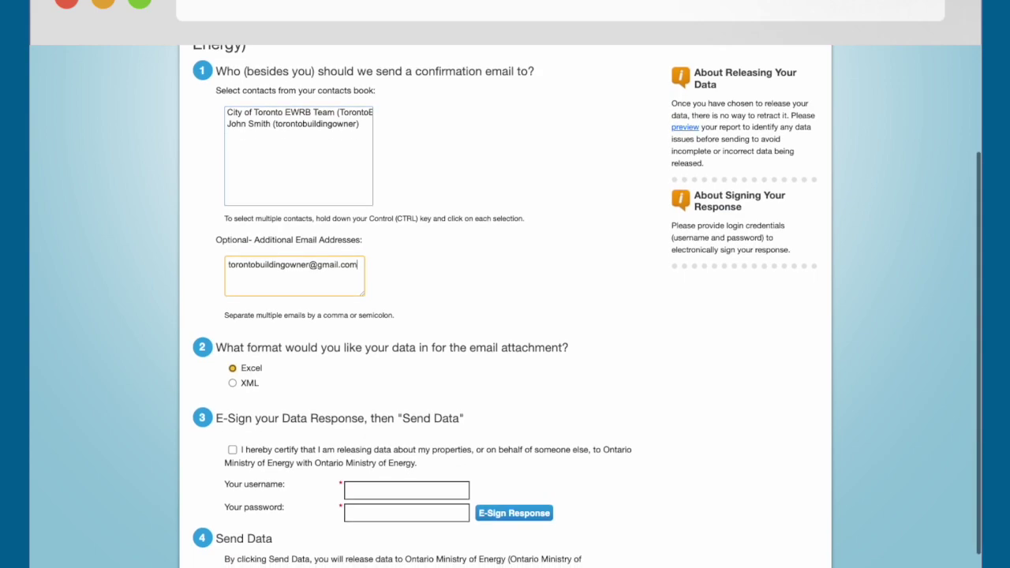
{"action": "scroll", "coordinate": [440, 256], "scroll_direction": "down", "scroll_amount": 3}
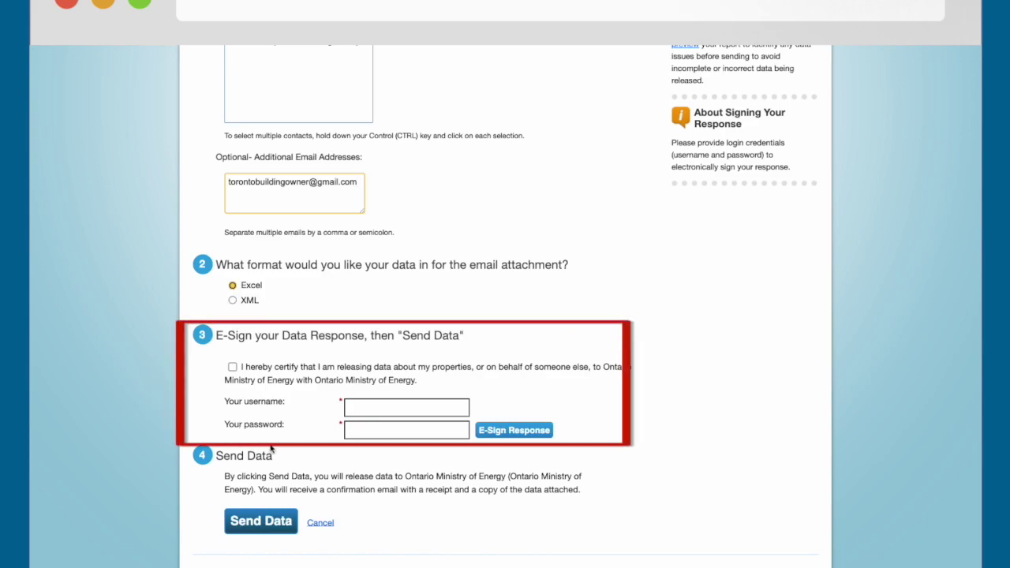
- Enter the account username and password, certify the data release, and e-sign the response
{"action": "left_click", "coordinate": [351, 407]}
{"action": "type", "text": "torontobuildingowner"}
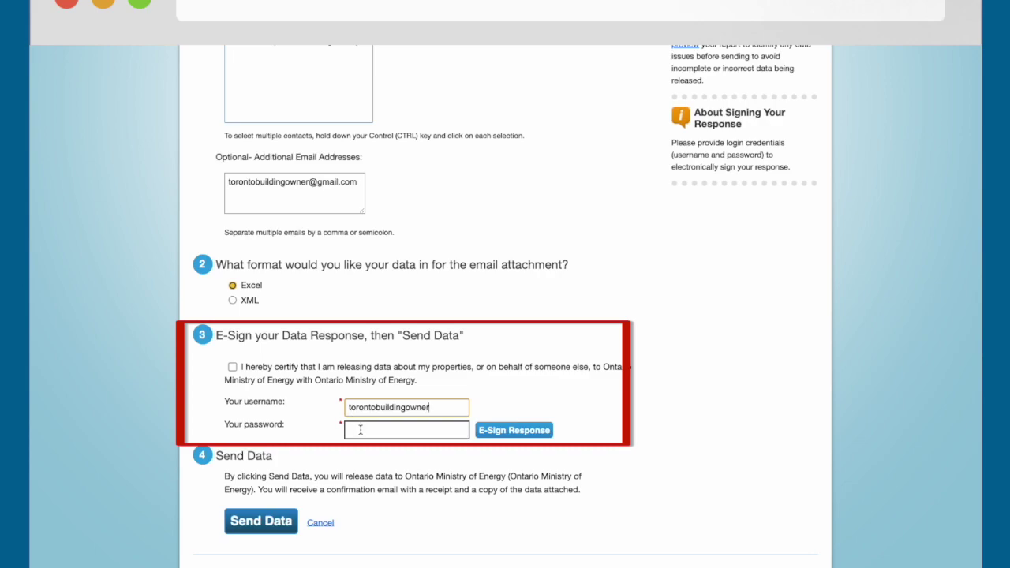
{"action": "left_click", "coordinate": [360, 429]}
{"action": "type", "text": "••••••••"}
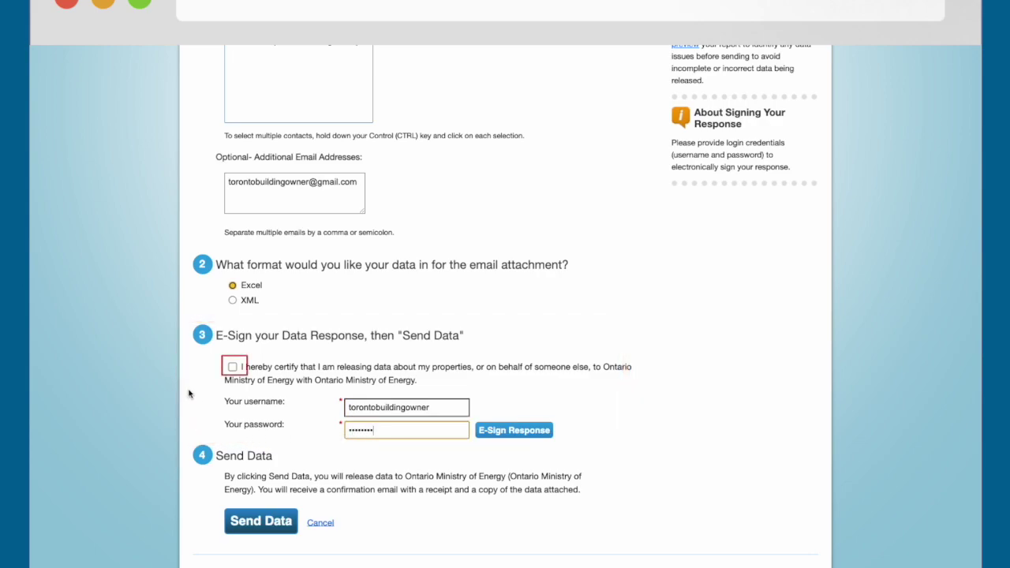
{"action": "left_click", "coordinate": [232, 367]}
{"action": "left_click", "coordinate": [232, 368]}
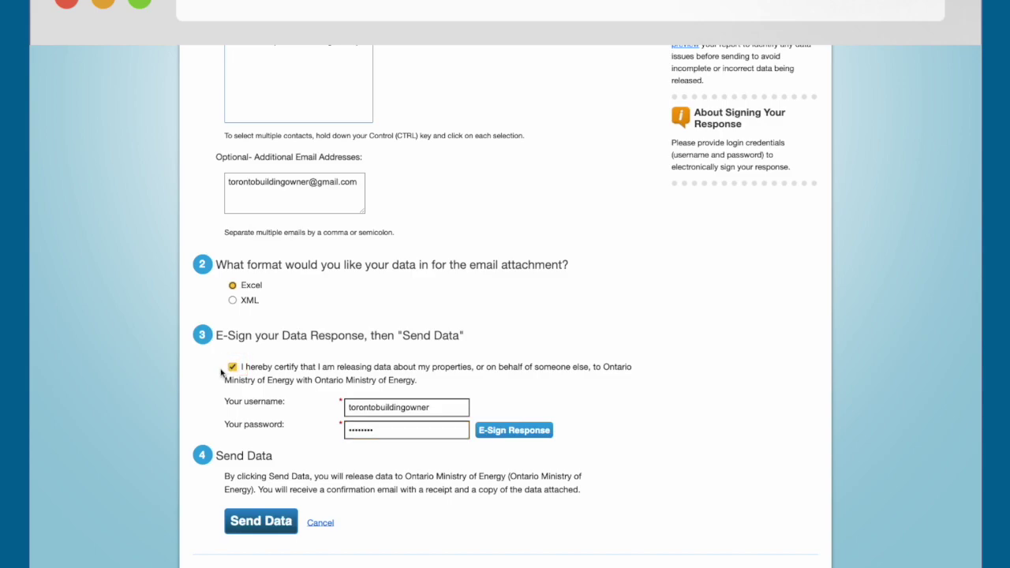
{"action": "left_click", "coordinate": [509, 433]}
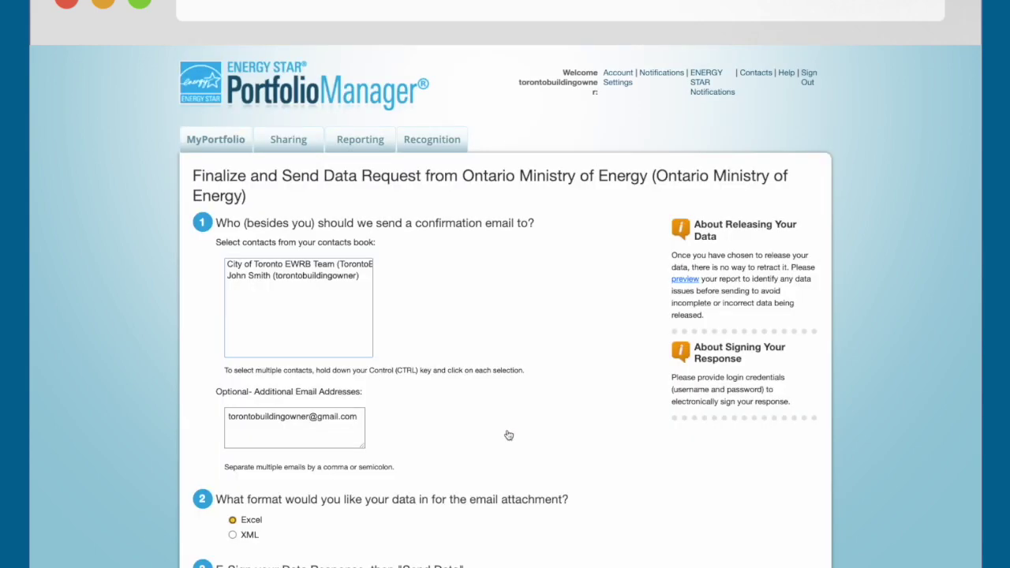
{"action": "scroll", "coordinate": [509, 434], "scroll_direction": "down", "scroll_amount": 3}
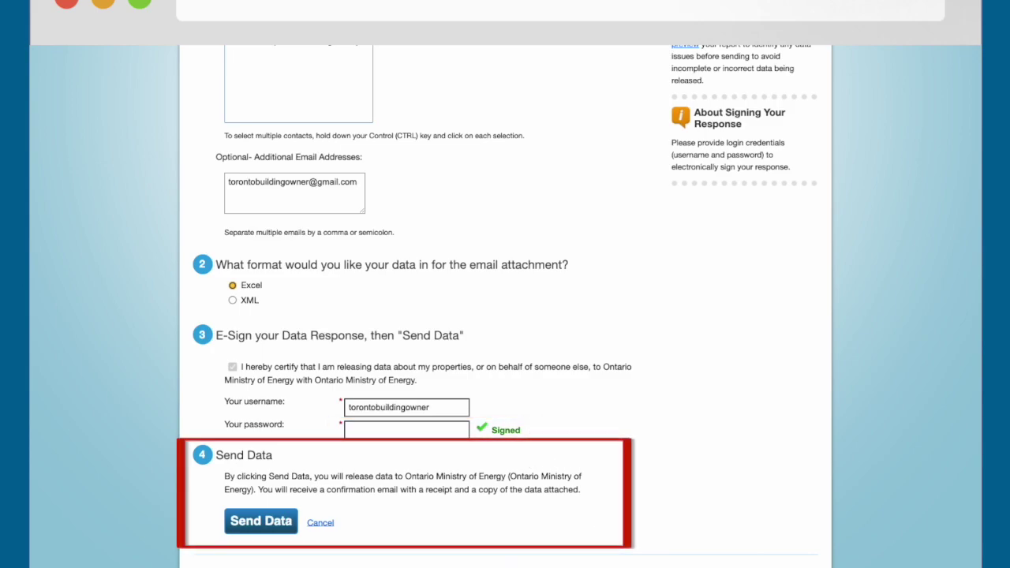
- Send the signed data to the Ontario Ministry of Energy and confirm the irreversible release
{"action": "left_click", "coordinate": [263, 523]}
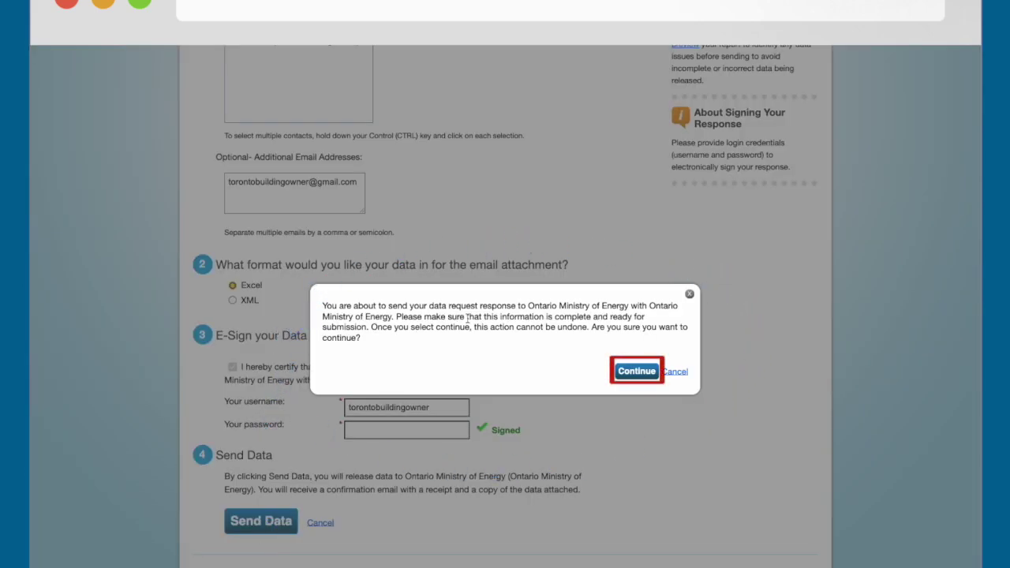
{"action": "left_click", "coordinate": [635, 371]}
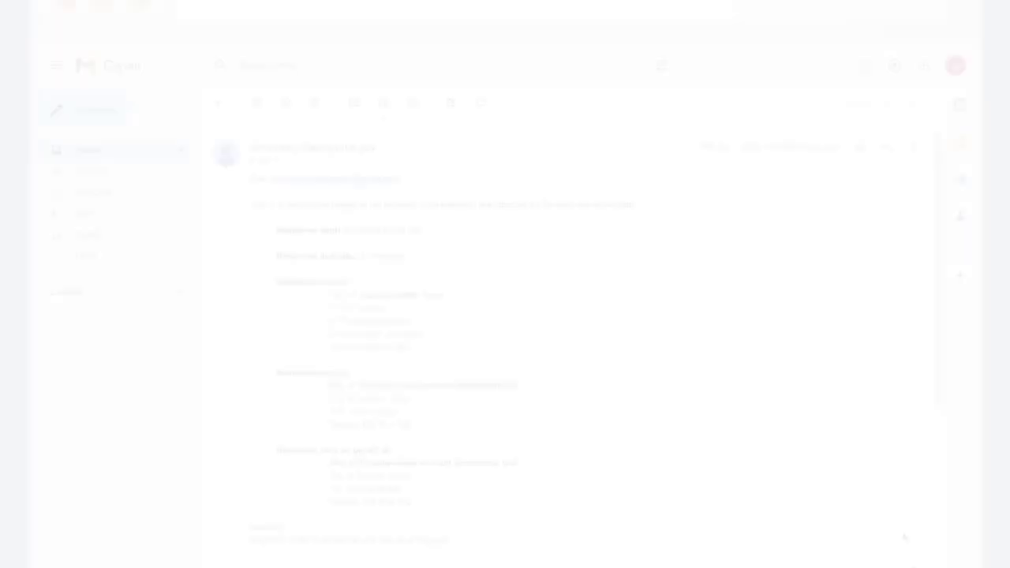
{"action": "scroll", "coordinate": [904, 537], "scroll_direction": "down", "scroll_amount": 2}
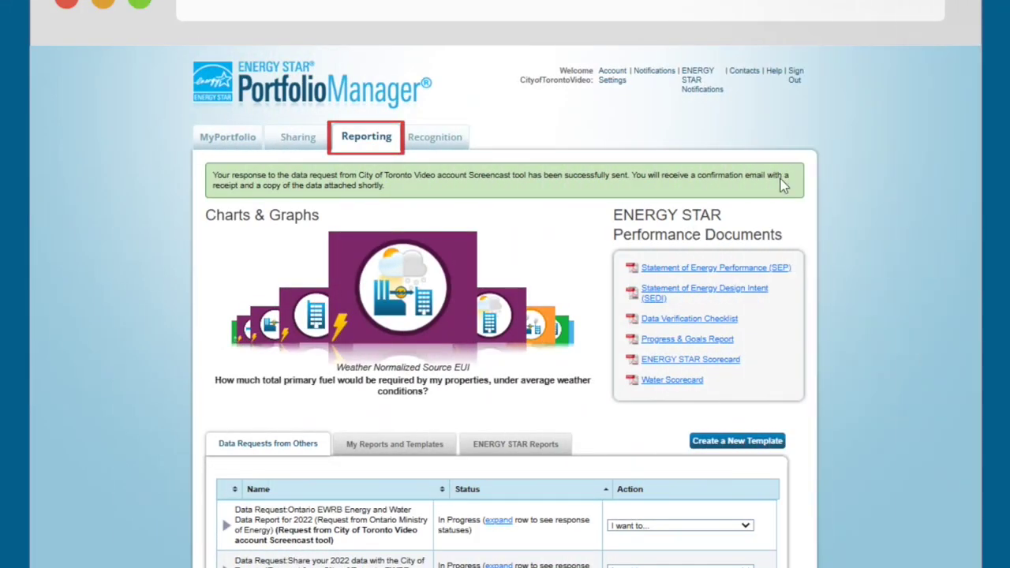
- Expand the Ontario EWRB request to show its response marked Sent at 4/03/2023 2:21 PM
{"action": "scroll", "coordinate": [658, 561], "scroll_direction": "down", "scroll_amount": 3}
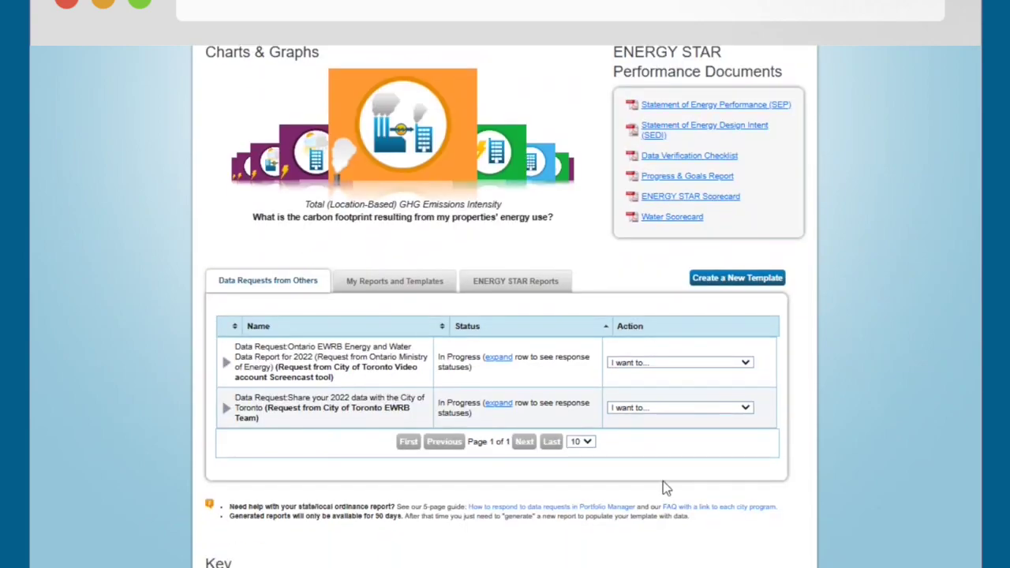
{"action": "left_click", "coordinate": [227, 363]}
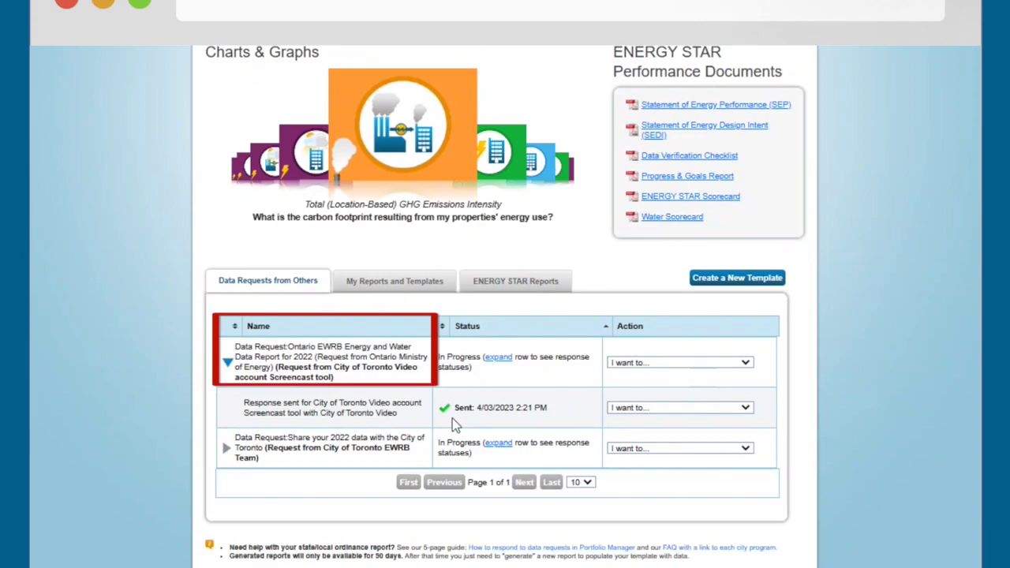
{"action": "left_click", "coordinate": [745, 364]}
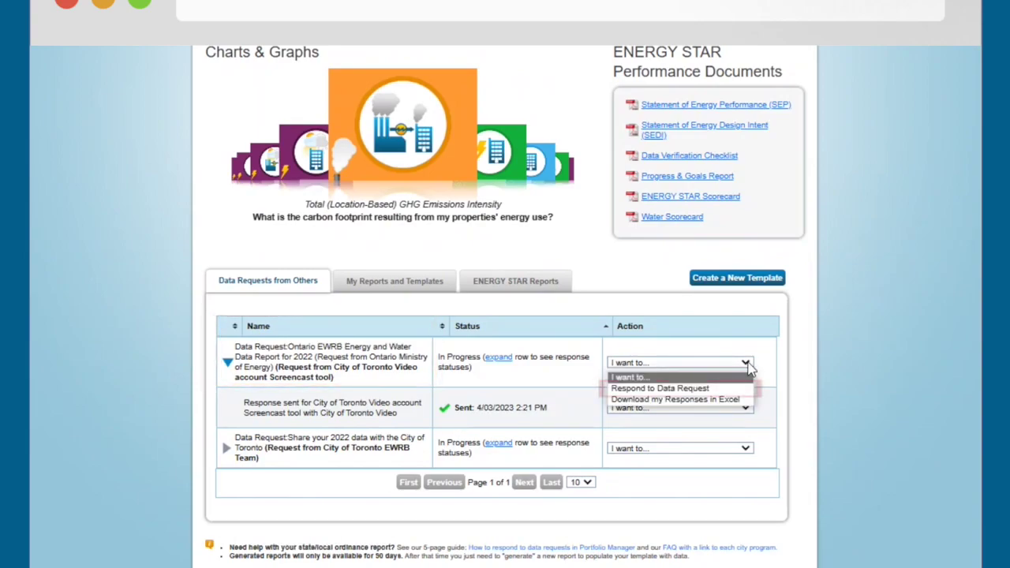